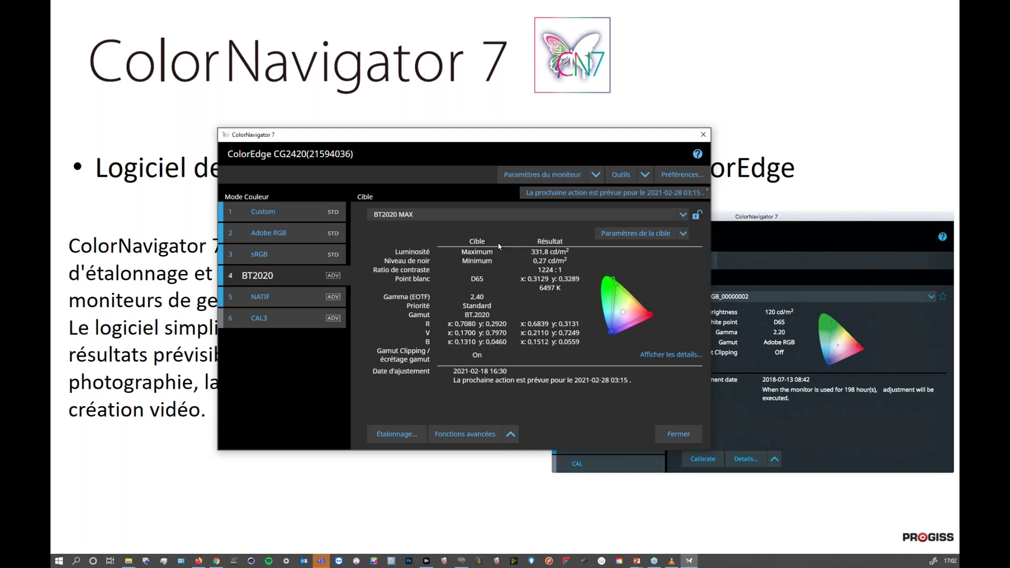
Create a new calibration target with the manual entry method (Entrer manuellement) and maximize its settings window
click(683, 234)
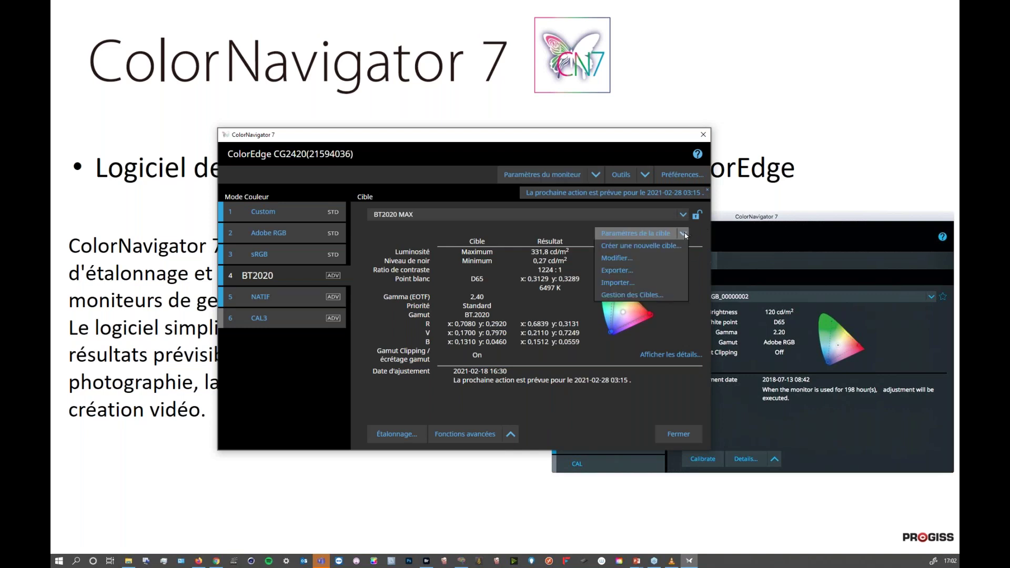
click(648, 245)
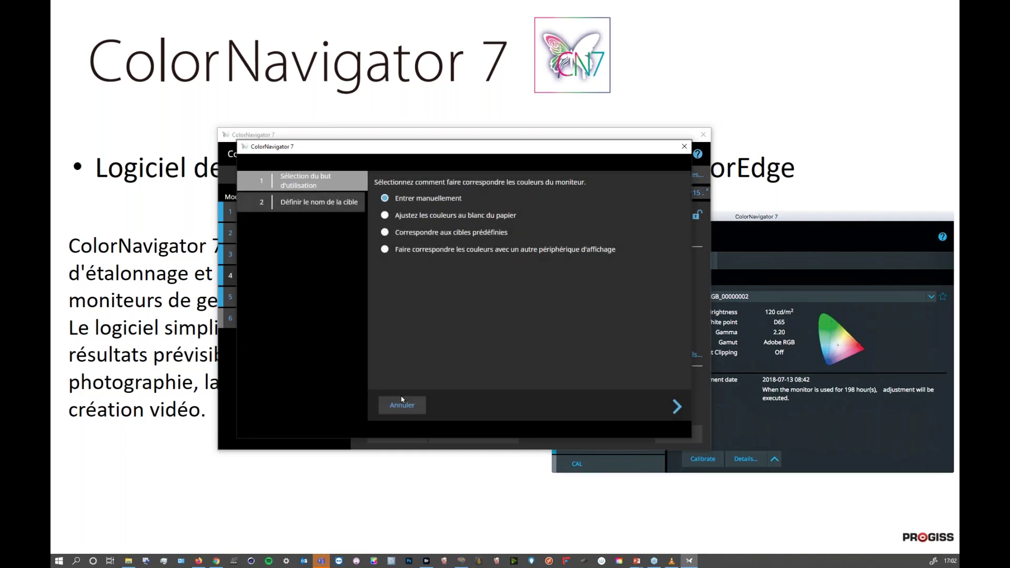
click(454, 214)
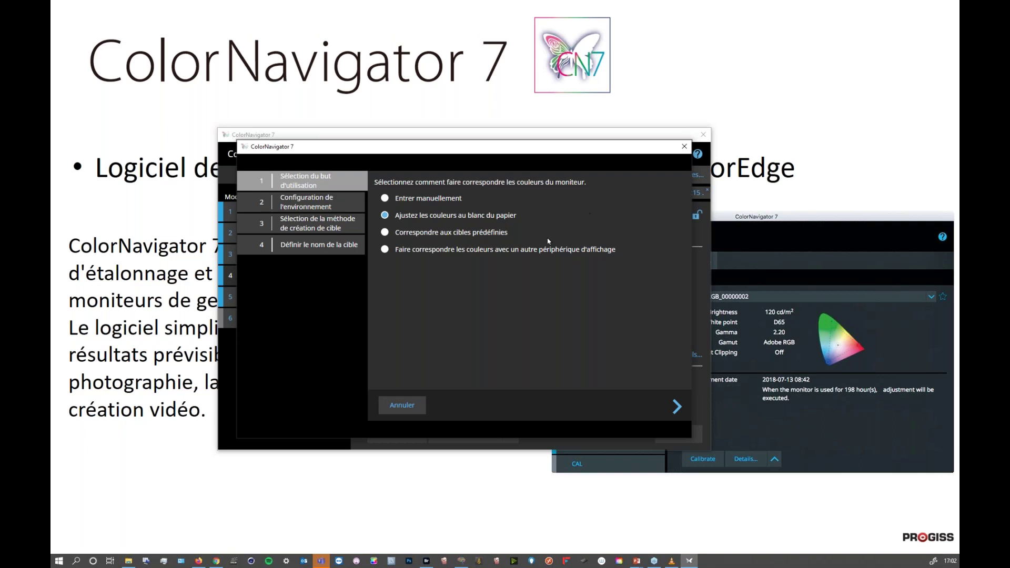
click(467, 233)
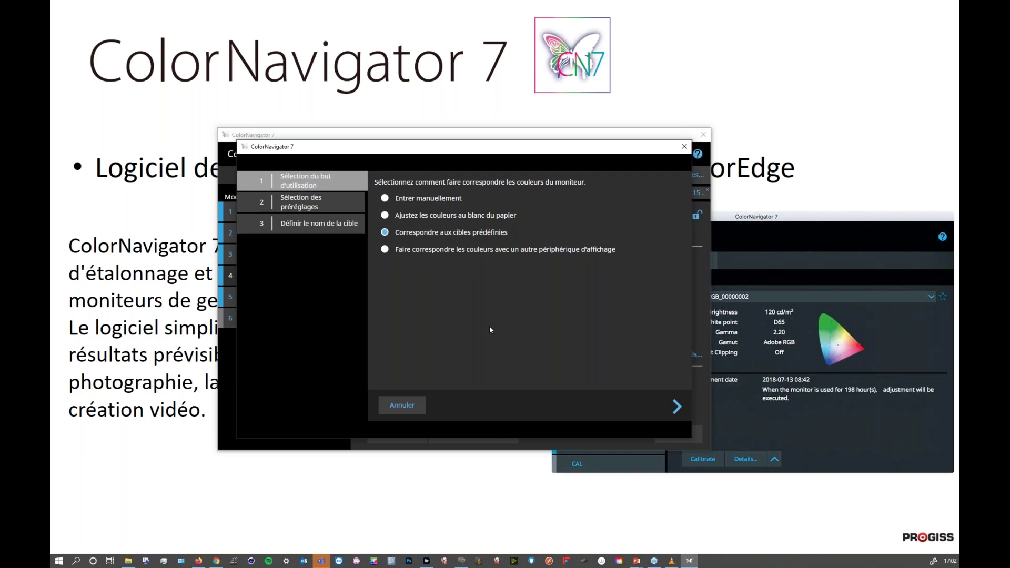
click(480, 250)
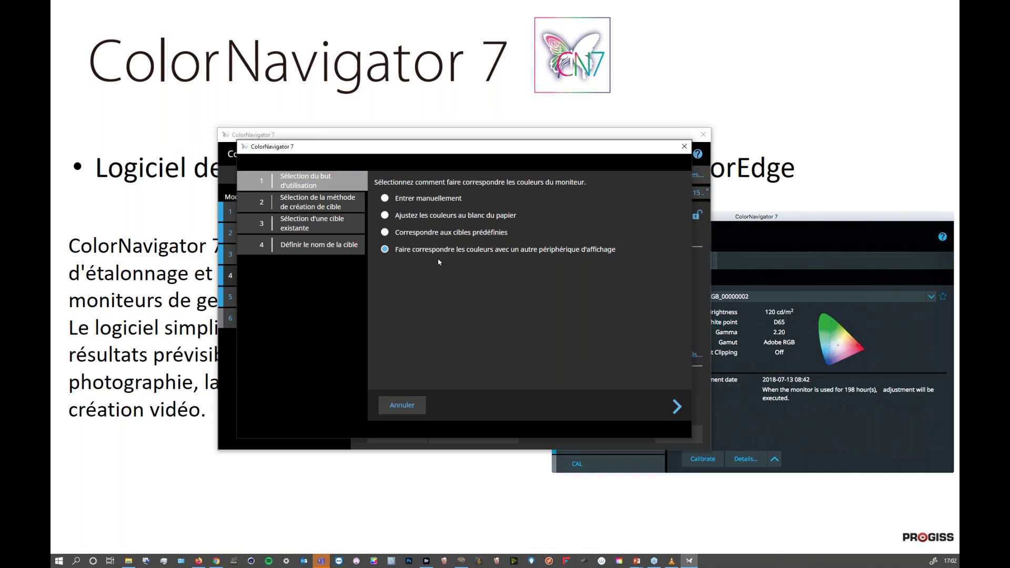
click(416, 198)
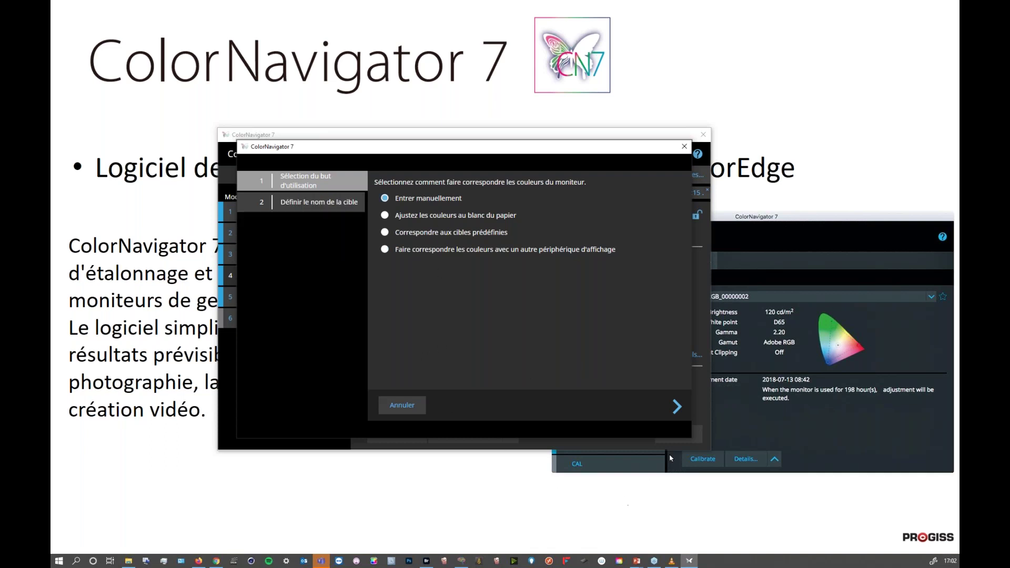
click(678, 406)
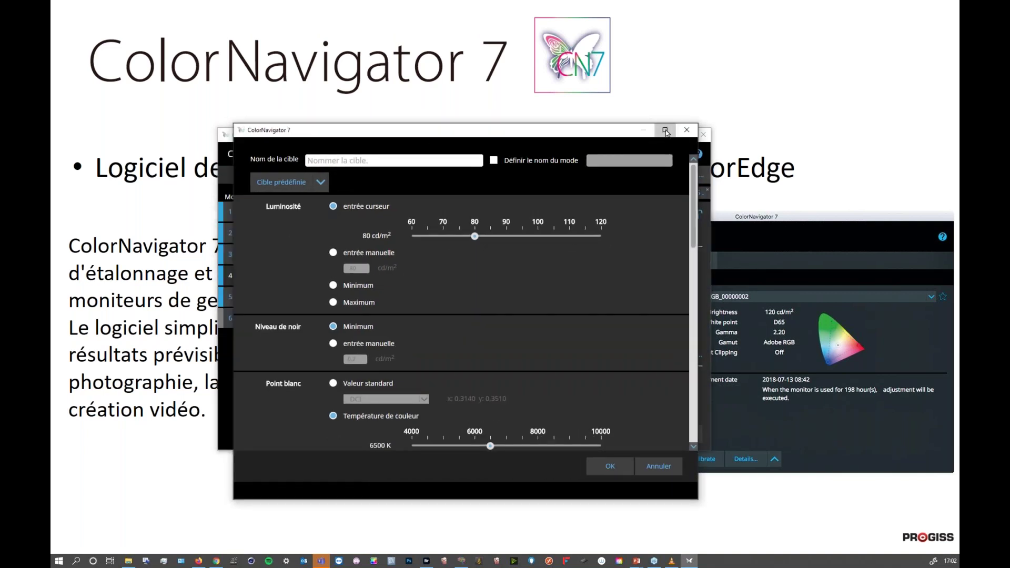
click(666, 131)
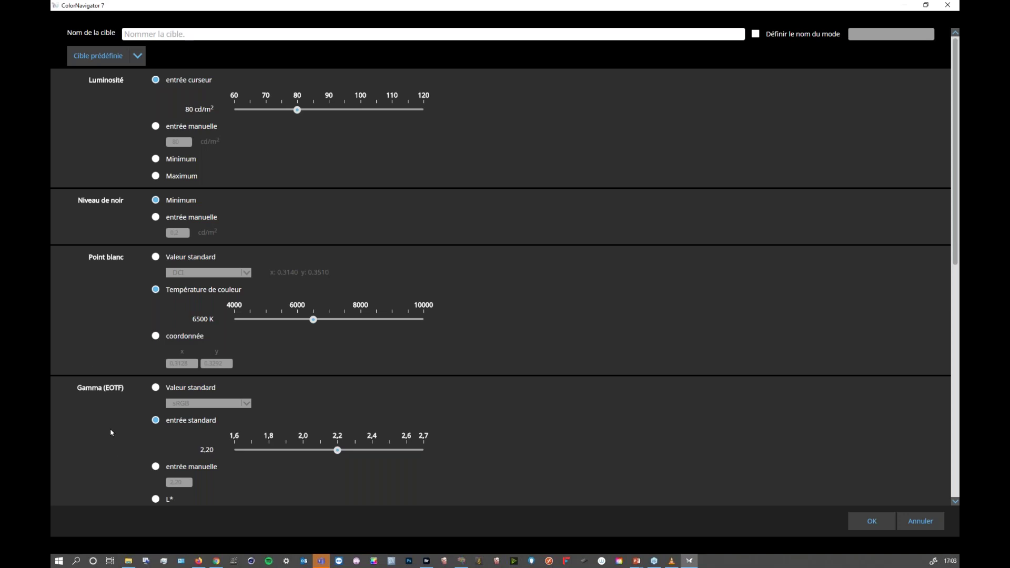
Review the target's parameter sections and load the BT.709 predefined target values
scroll(111, 431, down, 3)
scroll(110, 429, down, 7)
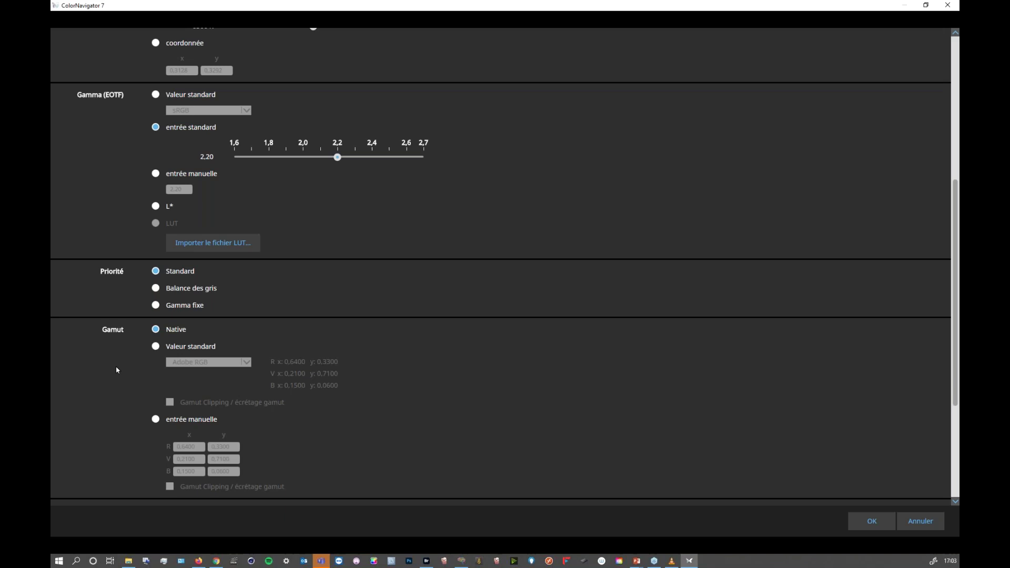
scroll(117, 369, down, 5)
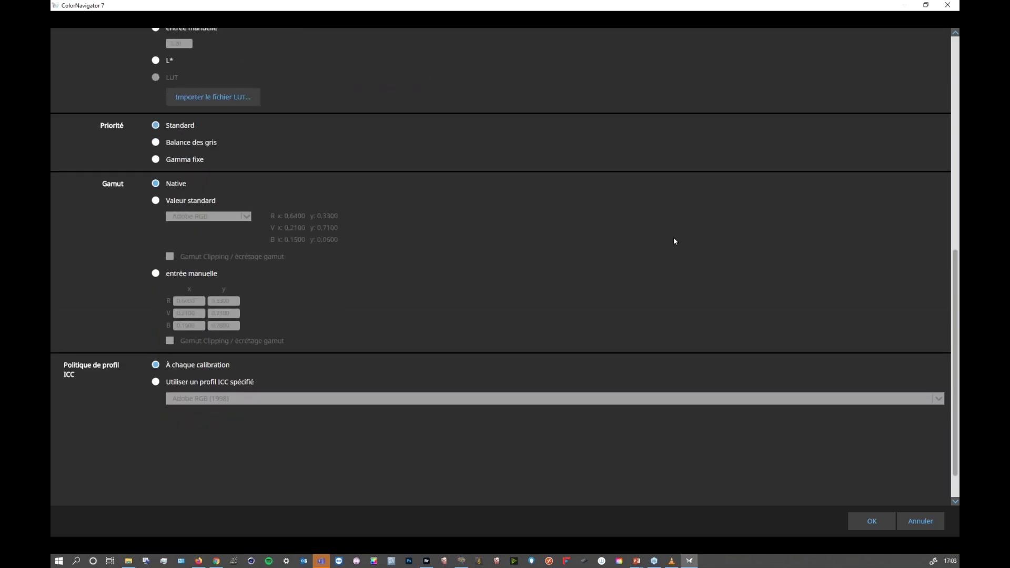
scroll(649, 246, up, 15)
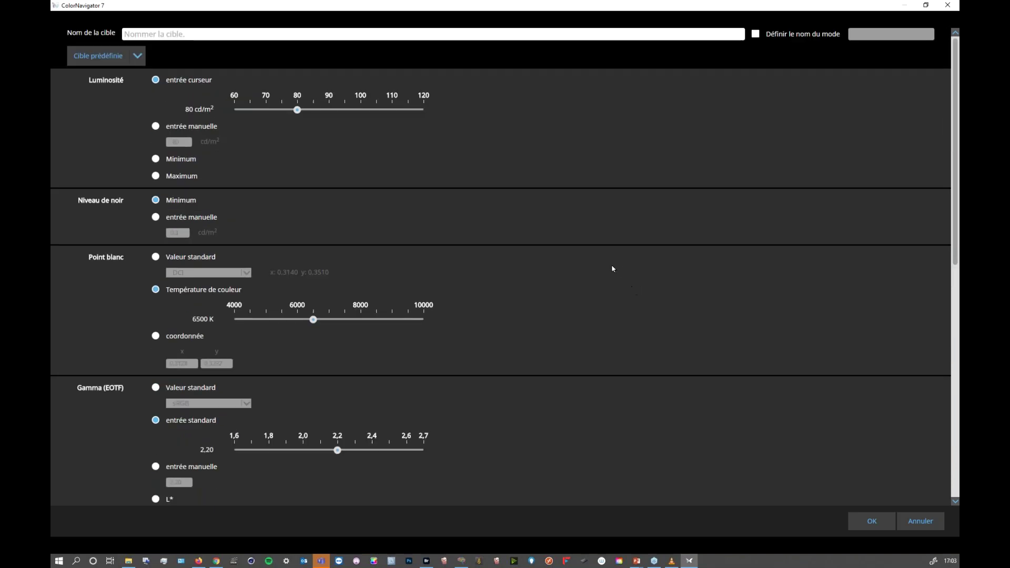
click(135, 64)
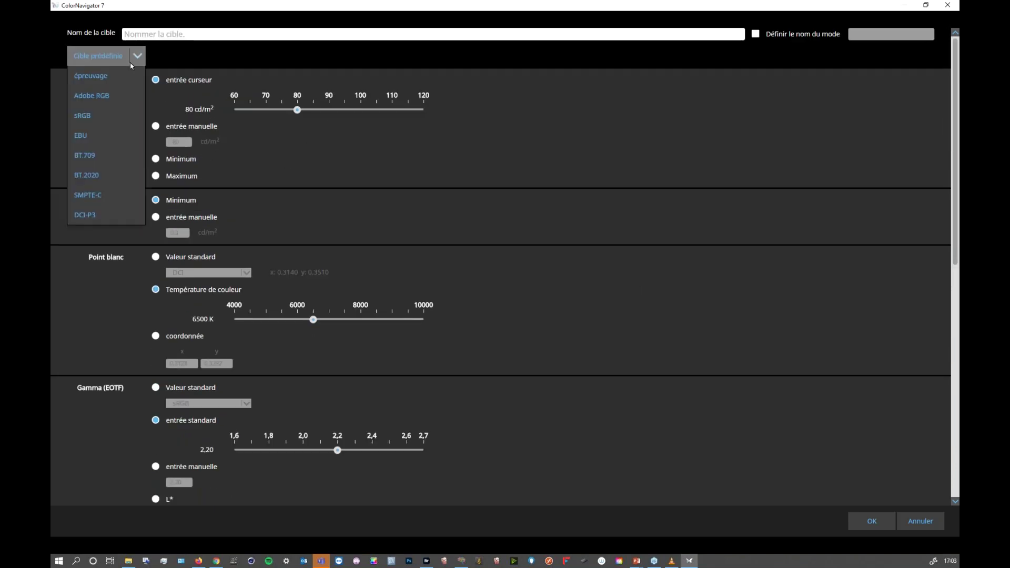
click(115, 157)
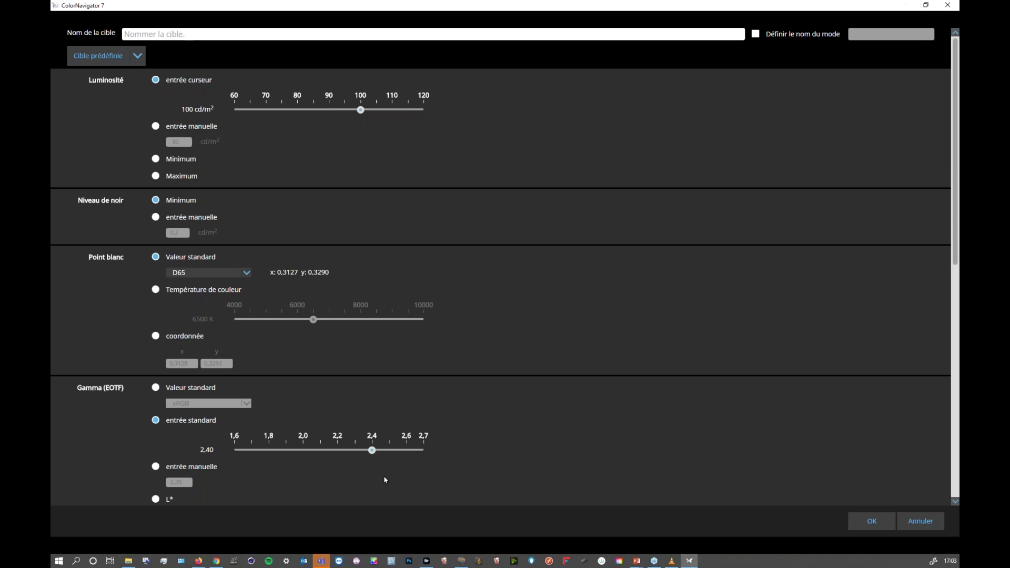
drag(957, 224, 934, 223)
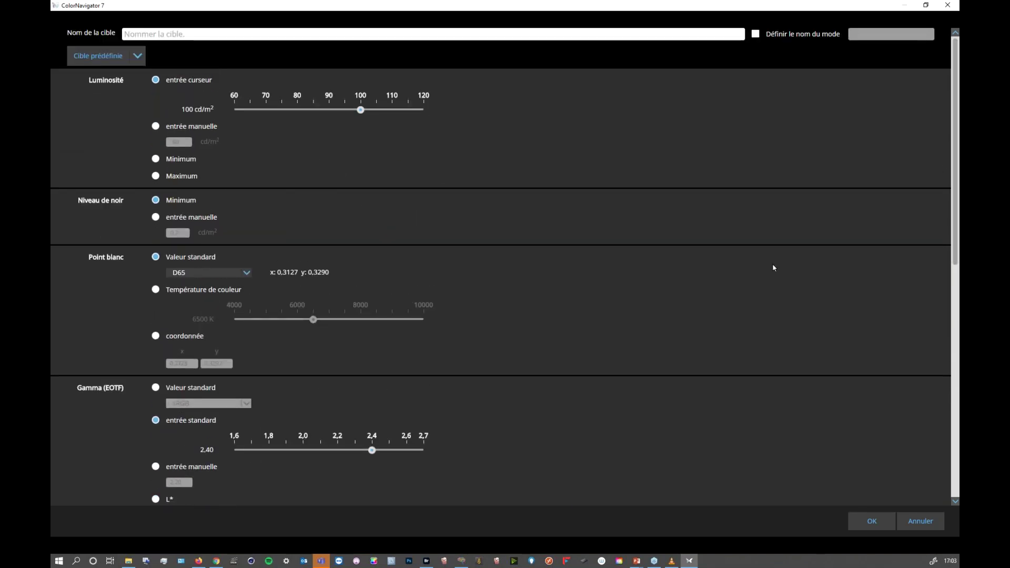
Try a luminosity of 120 cd/m² on the slider scale, 118 cd/m² as manual entry, and the Maximum option
drag(361, 110, 463, 122)
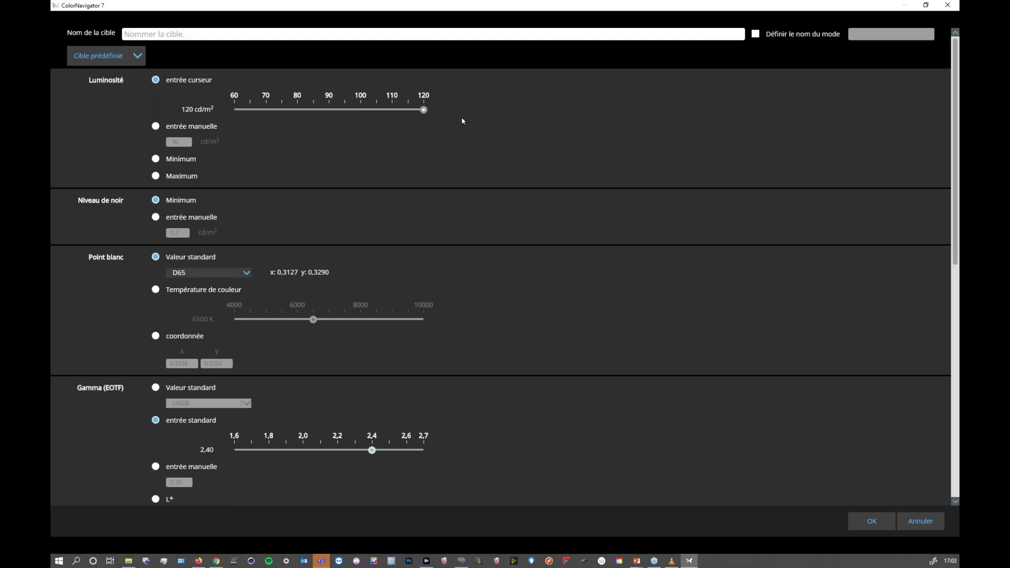
click(156, 127)
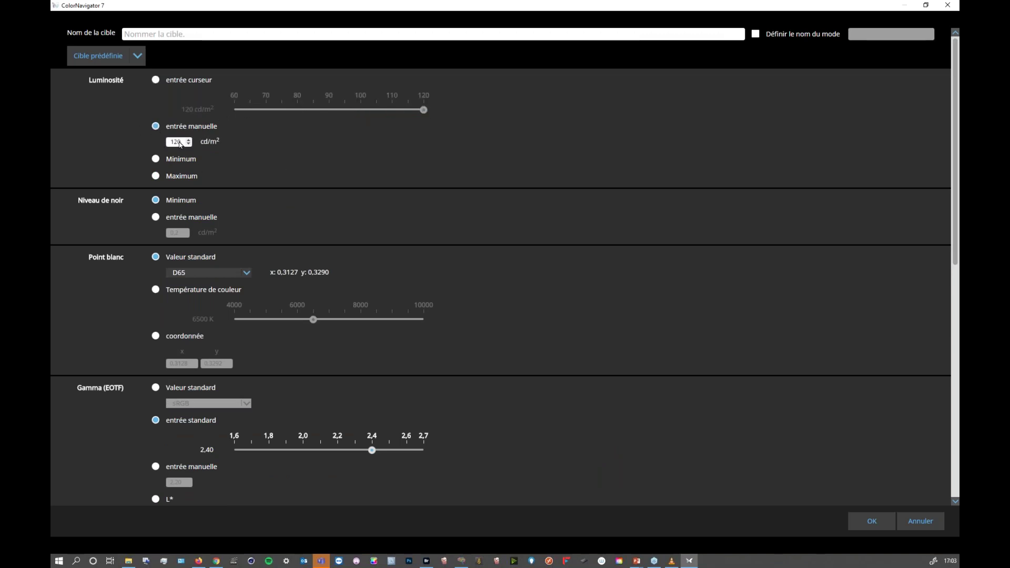
click(188, 144)
click(189, 144)
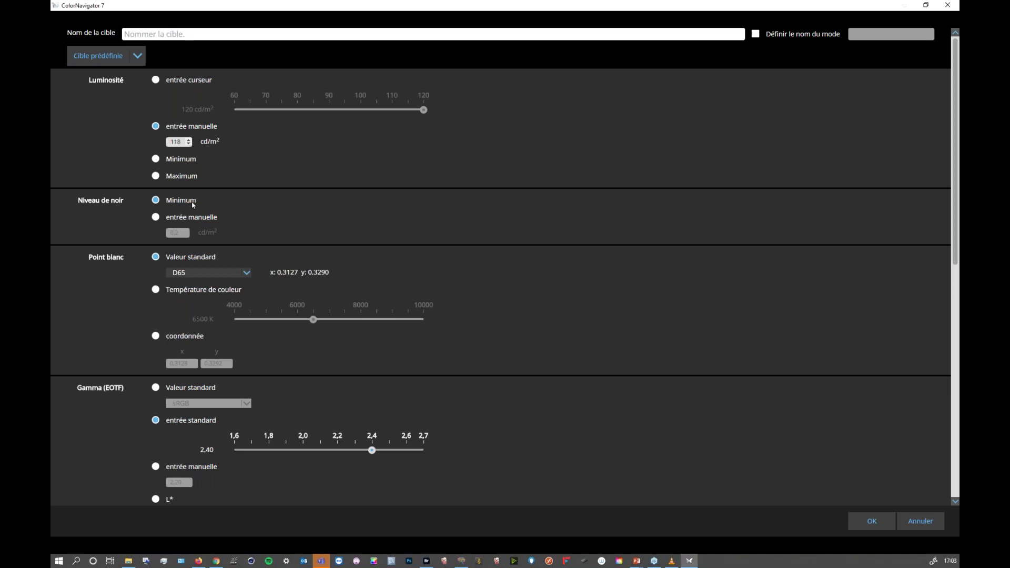
click(180, 178)
Set the luminosity to 99 cd/m² using slider entry and set the black level to Minimum
click(187, 79)
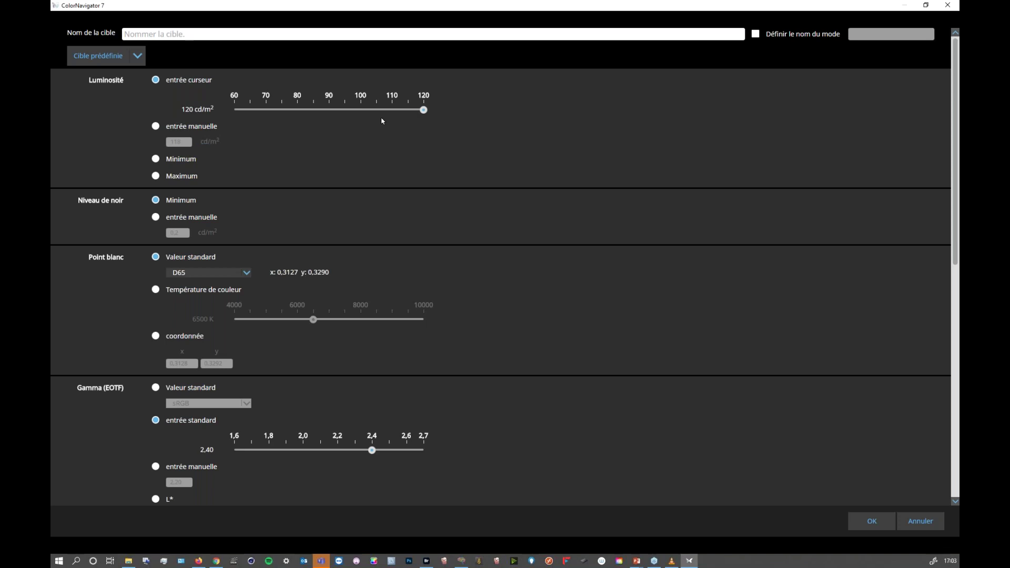
drag(423, 110, 358, 111)
click(202, 219)
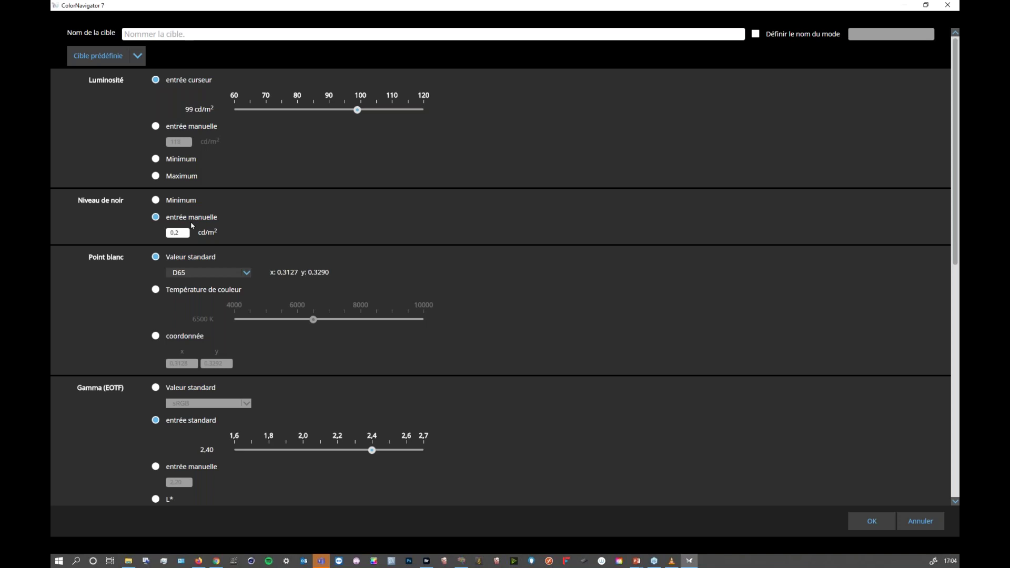
click(172, 202)
Try defining the white point by a colour temperature of 6600 K and by x, y coordinates
click(242, 273)
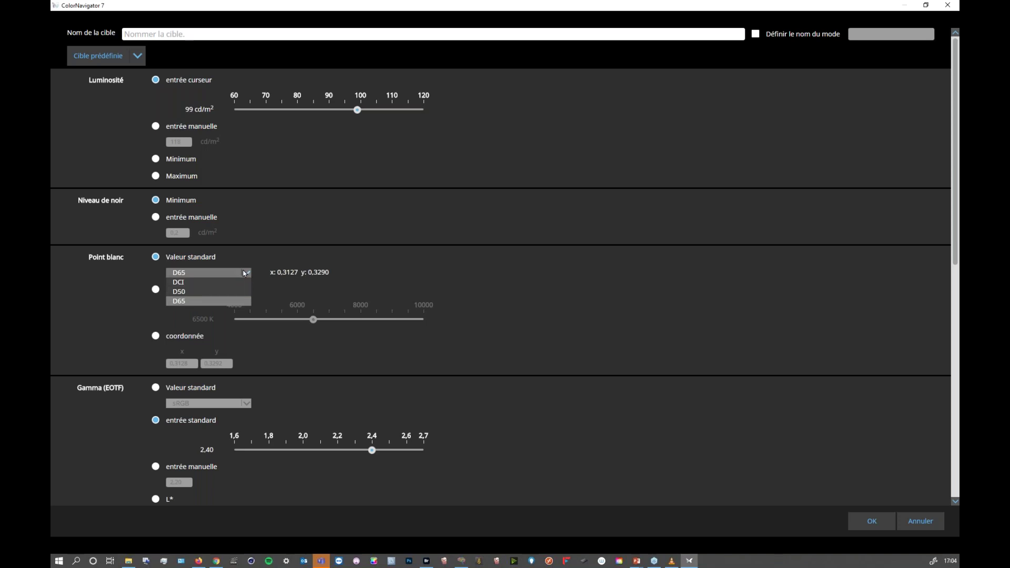
click(157, 290)
click(155, 290)
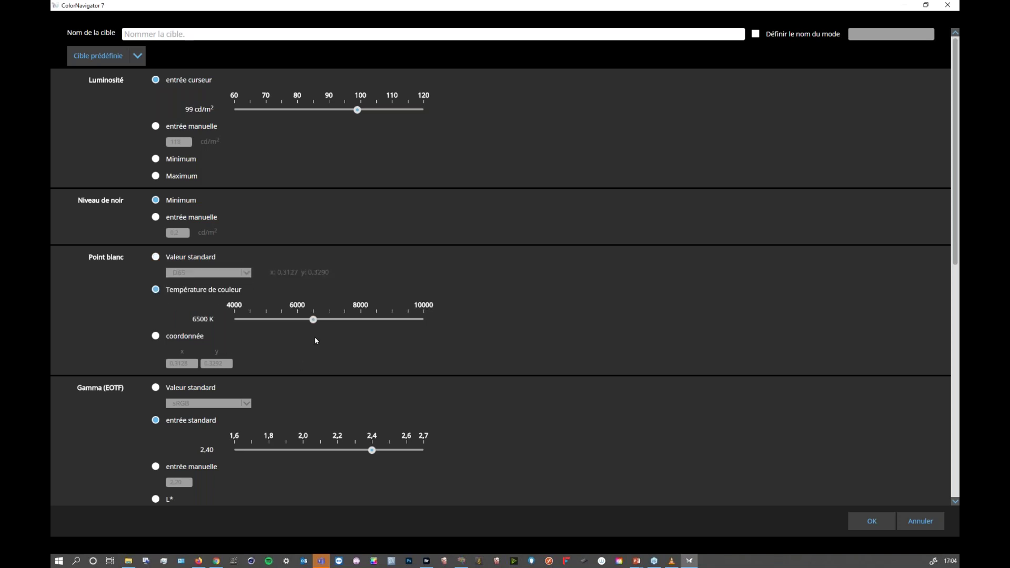
drag(304, 327, 323, 342)
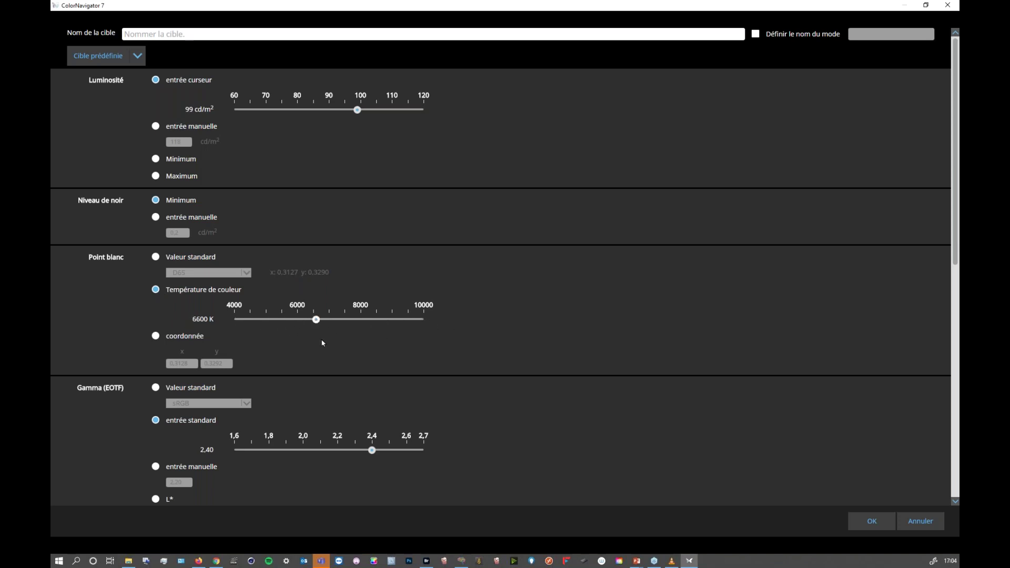
click(157, 337)
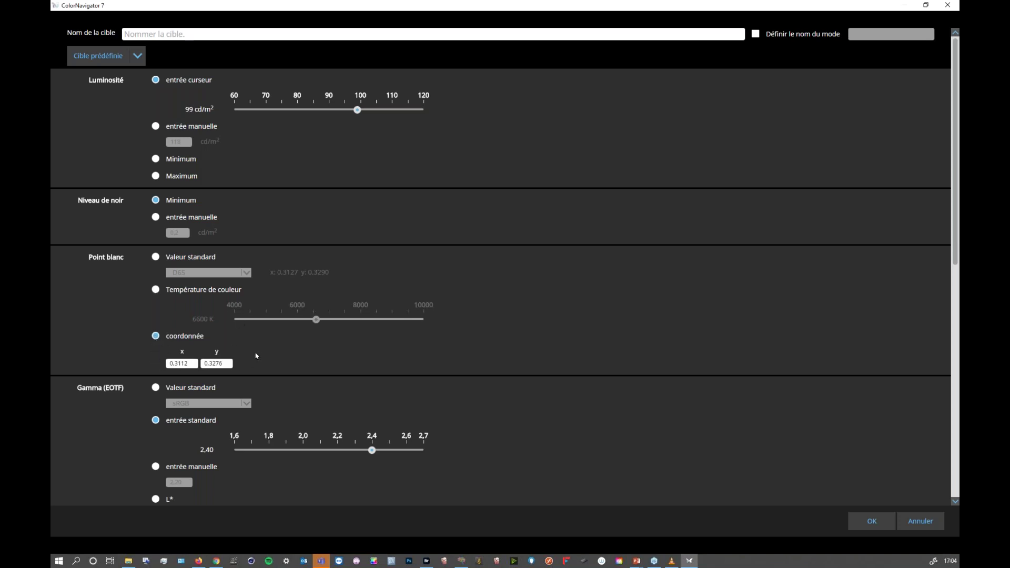
Return the white point to a standard value, trying D50 before choosing D65
click(166, 261)
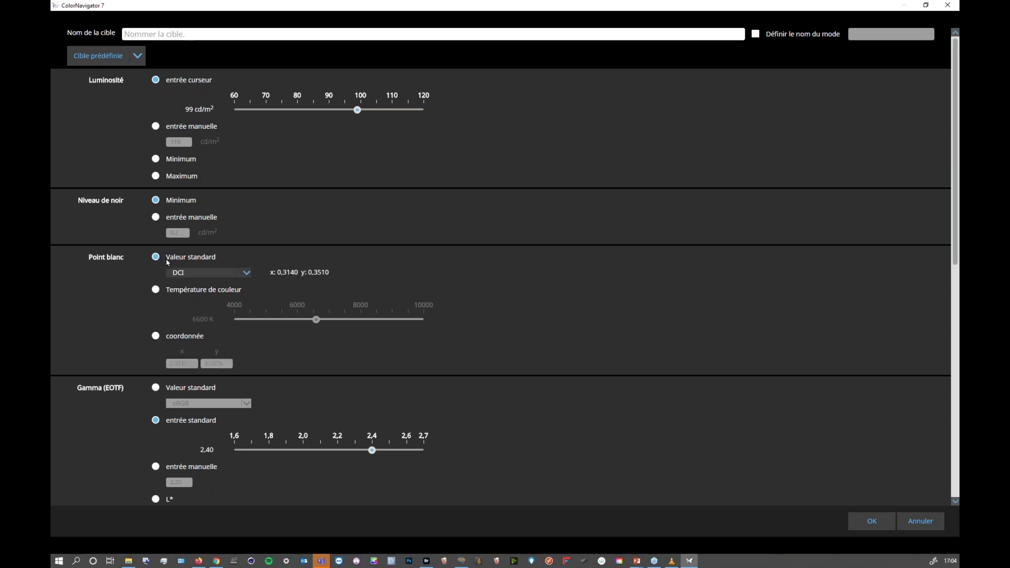
click(213, 273)
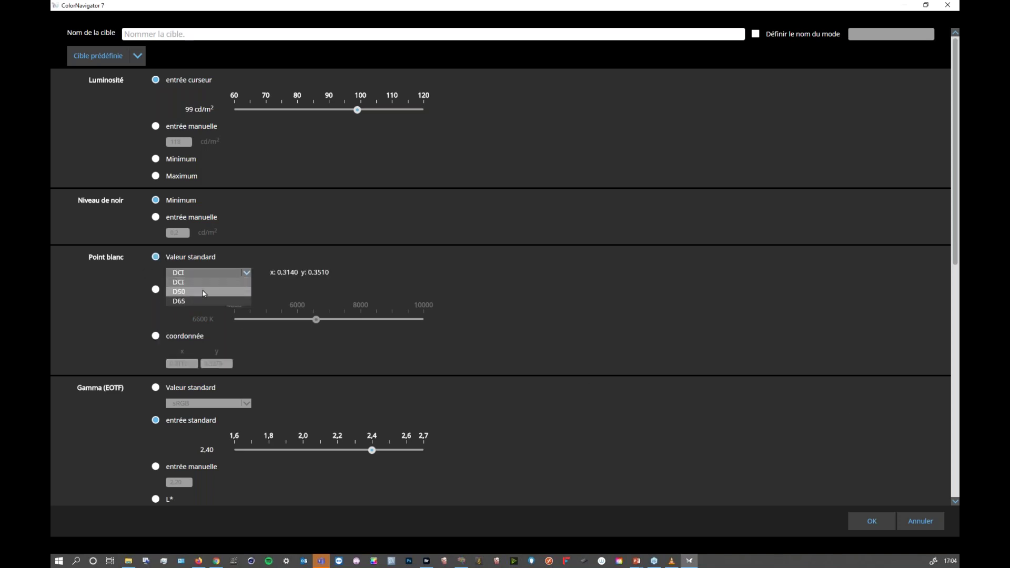
click(227, 293)
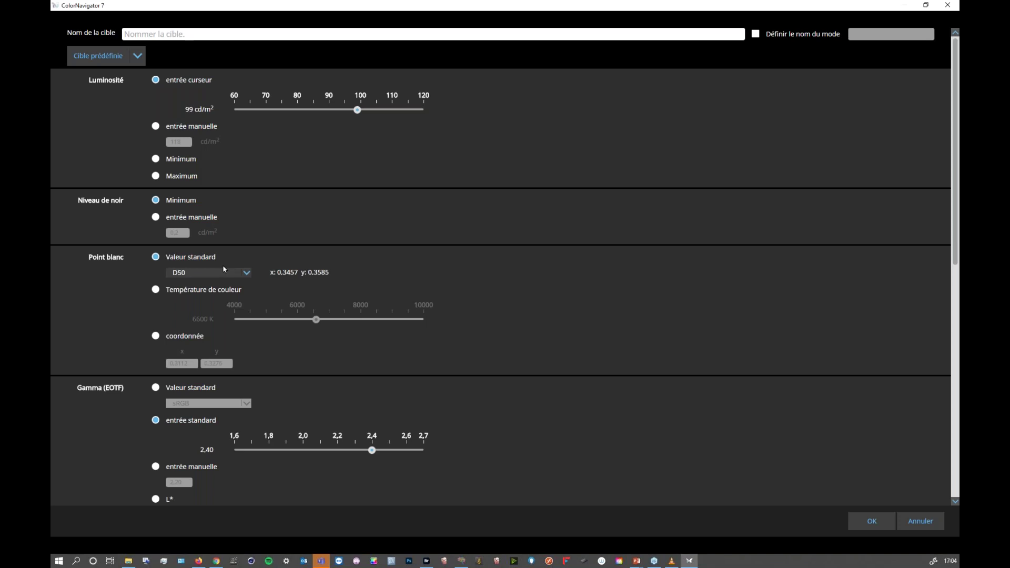
click(223, 269)
click(216, 298)
Try a manually entered gamma of 2.41 and the L* option for the target's Gamma (EOTF)
scroll(945, 226, down, 5)
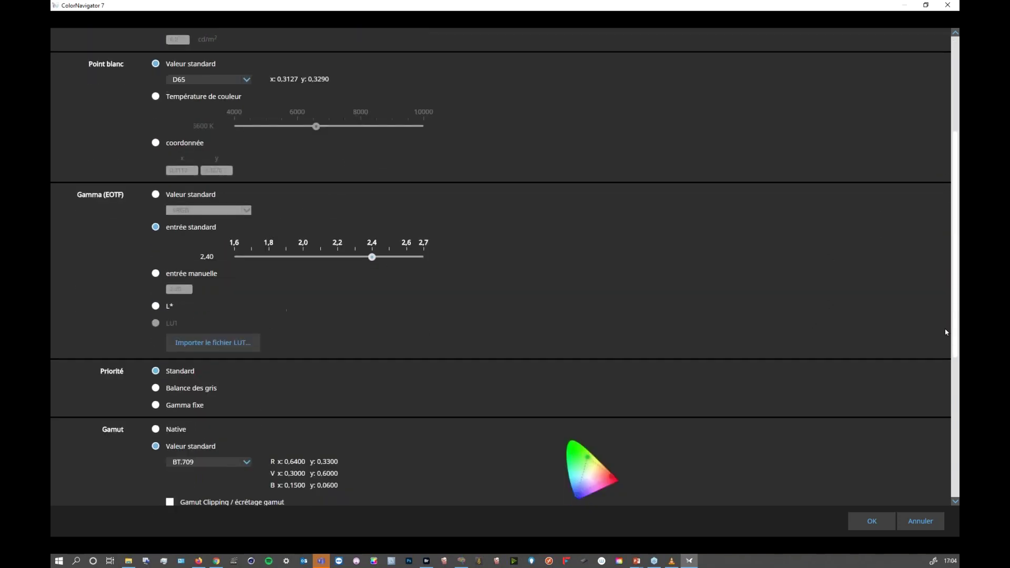
scroll(935, 348, up, 1)
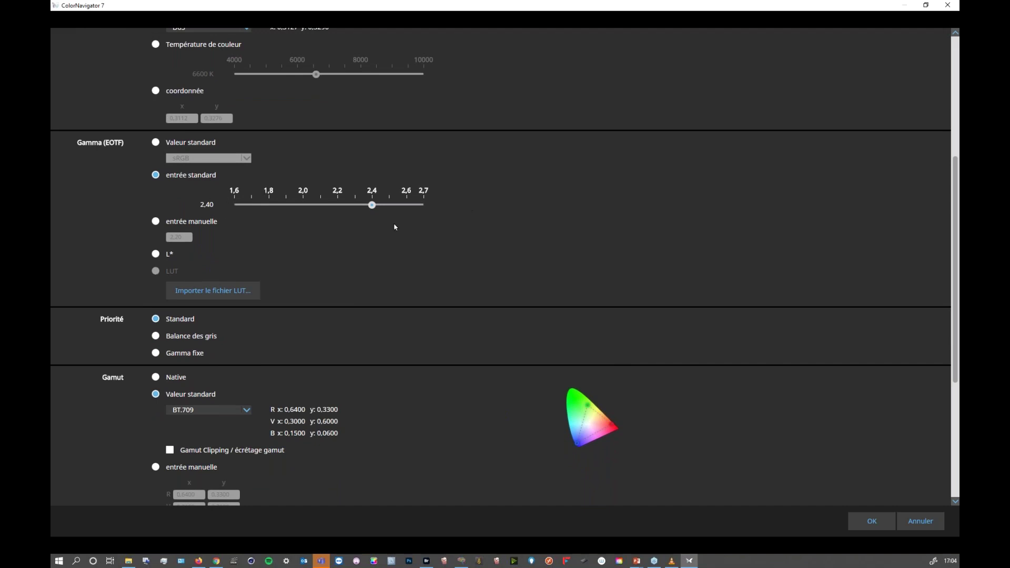
click(182, 237)
click(189, 235)
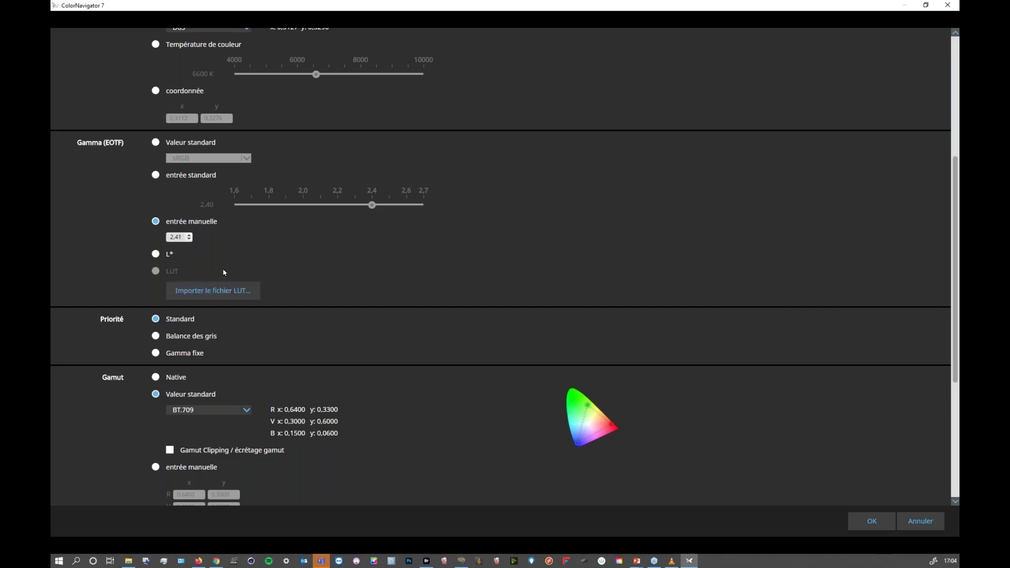
click(155, 254)
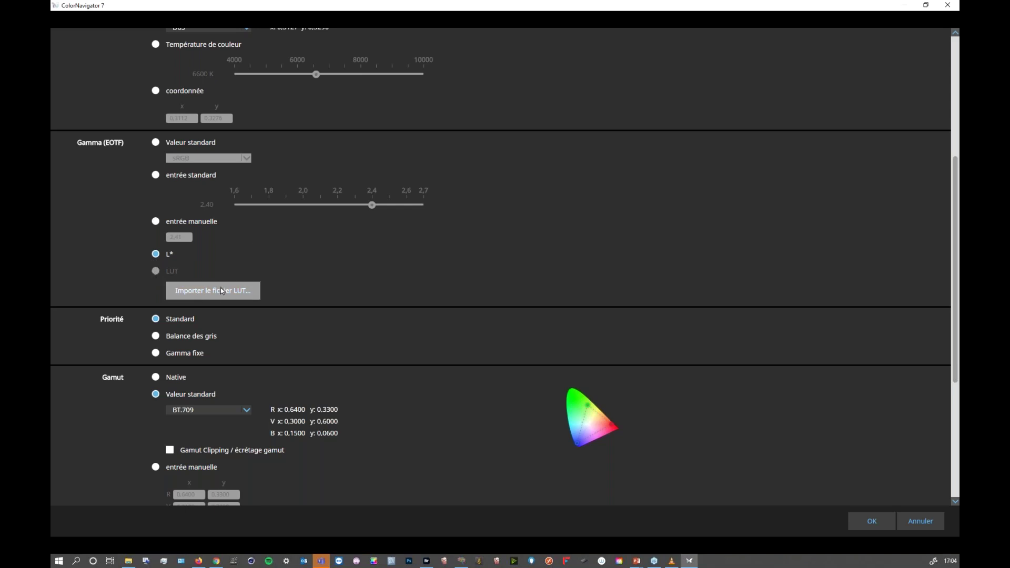
Set the gamma to 2.40 using standard entry and the calibration priority to Gamma fixe
click(156, 177)
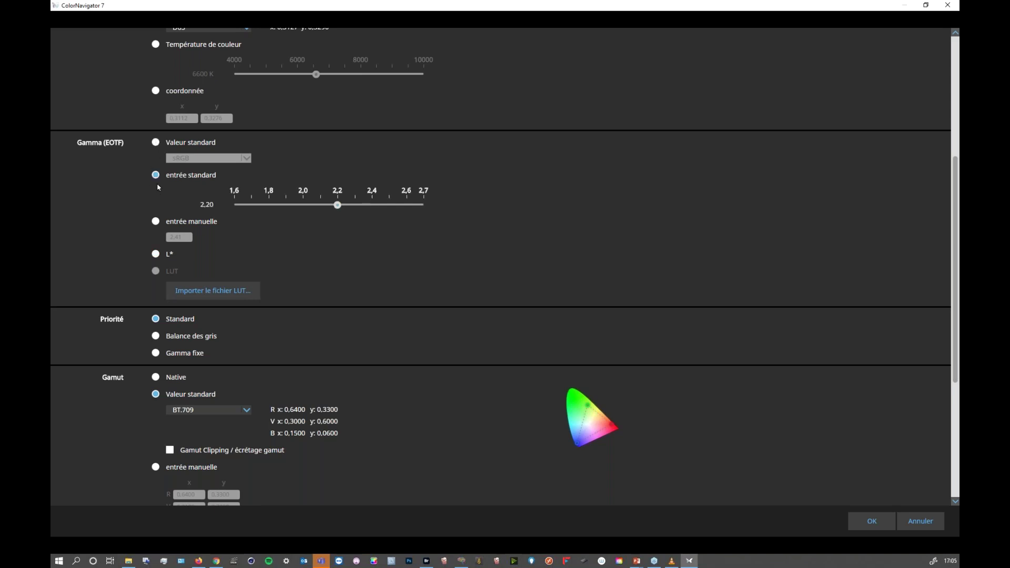
drag(343, 210, 373, 210)
click(158, 353)
Set the gamut to the standard value BT.2020 and enable Gamut Clipping for it
mouse_move(955, 292)
scroll(458, 382, down, 3)
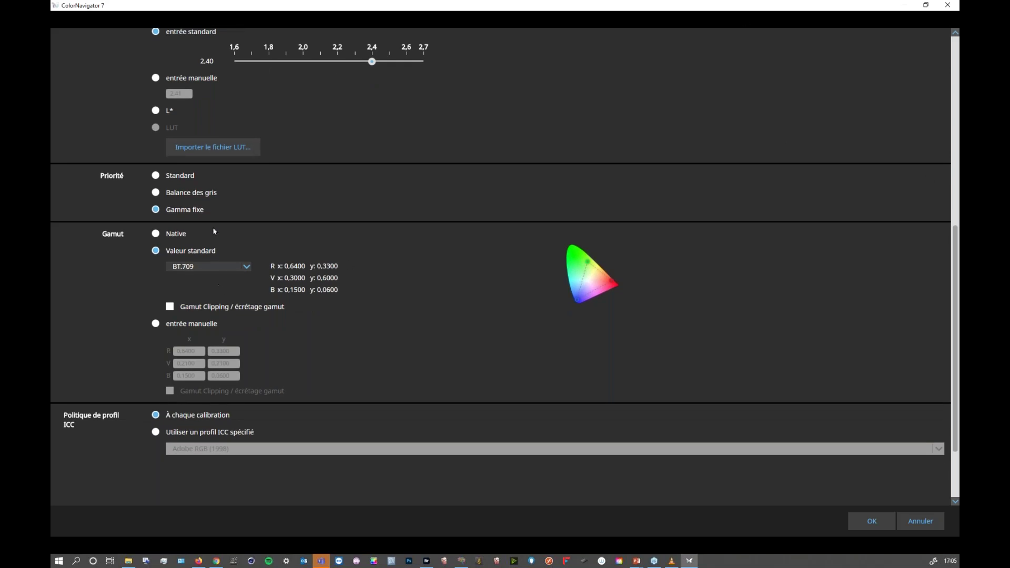
click(157, 235)
click(155, 251)
click(244, 267)
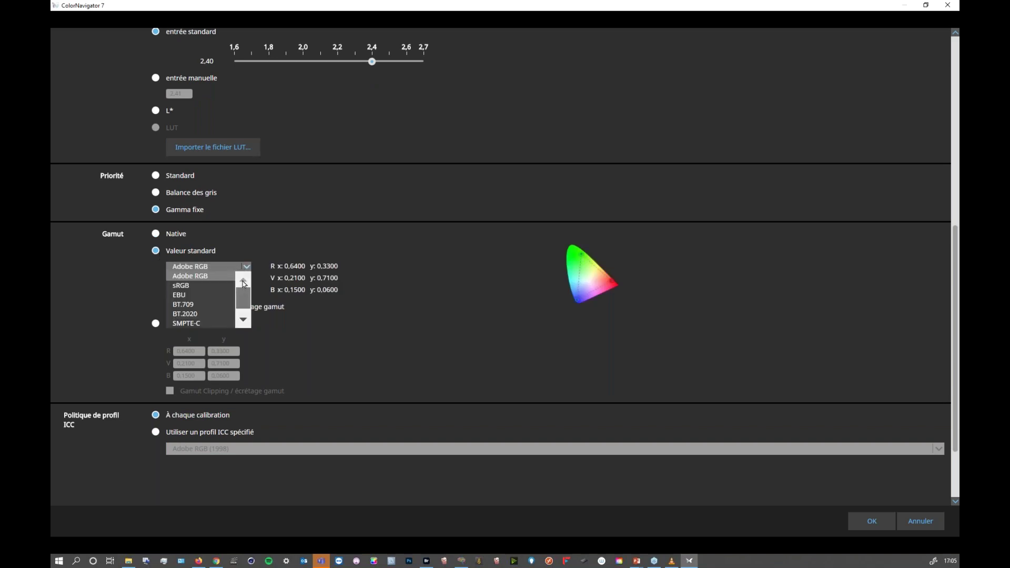
click(245, 320)
scroll(245, 297, up, 1)
click(204, 314)
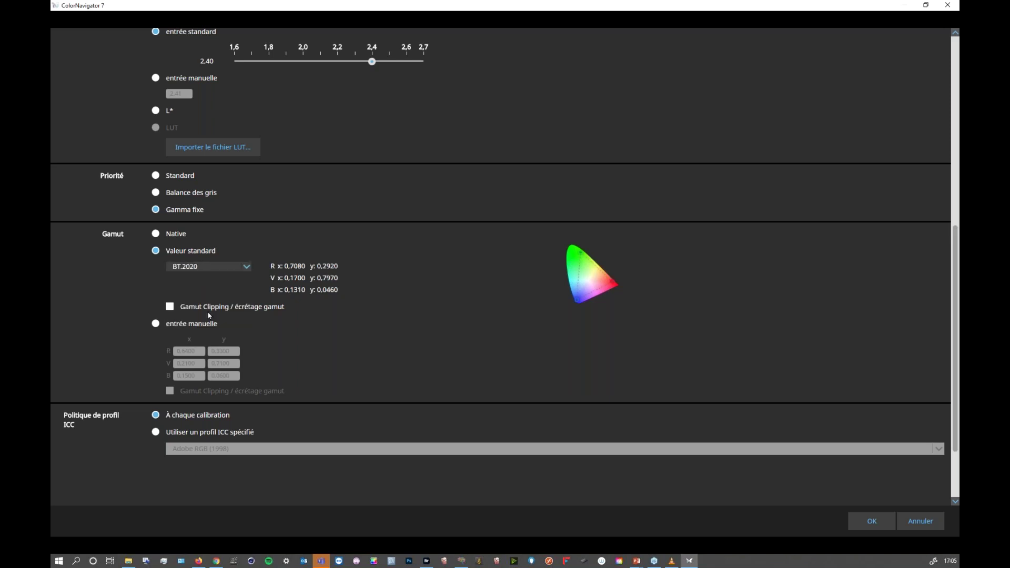
click(170, 309)
Try the standard BT.709 gamut for the target, and switch the gamut to manual entry of its coordinates
click(206, 269)
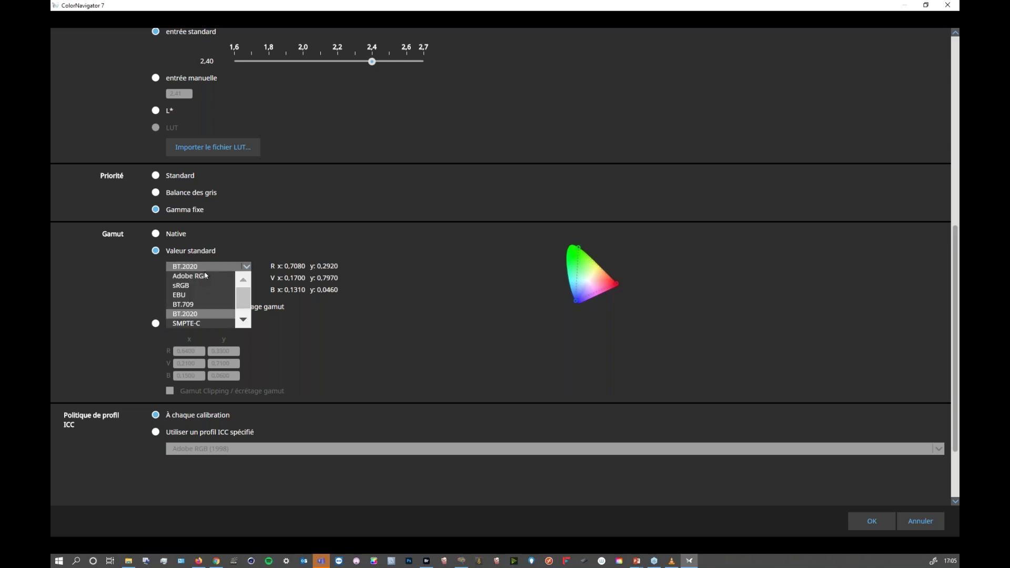
click(199, 310)
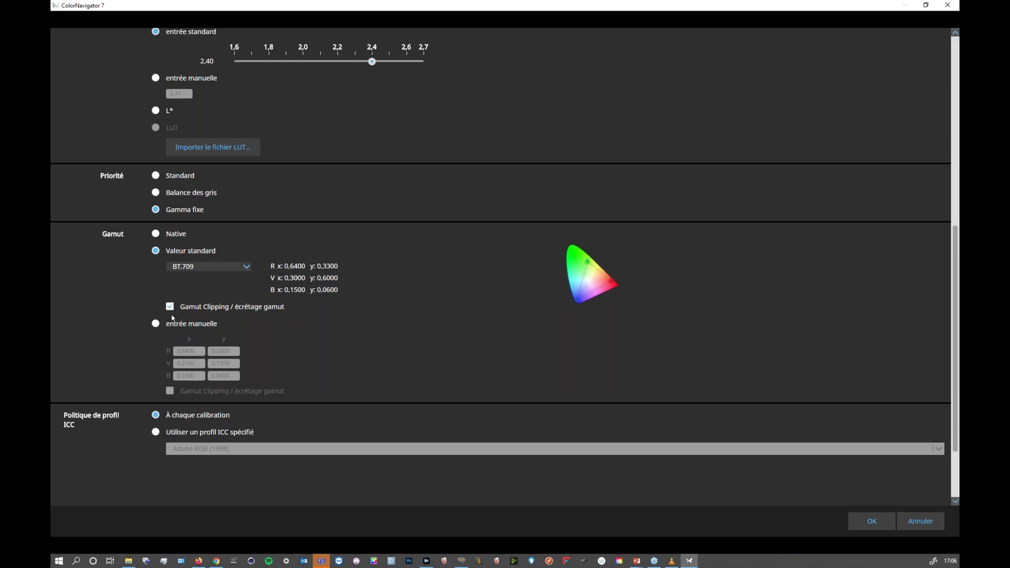
click(156, 324)
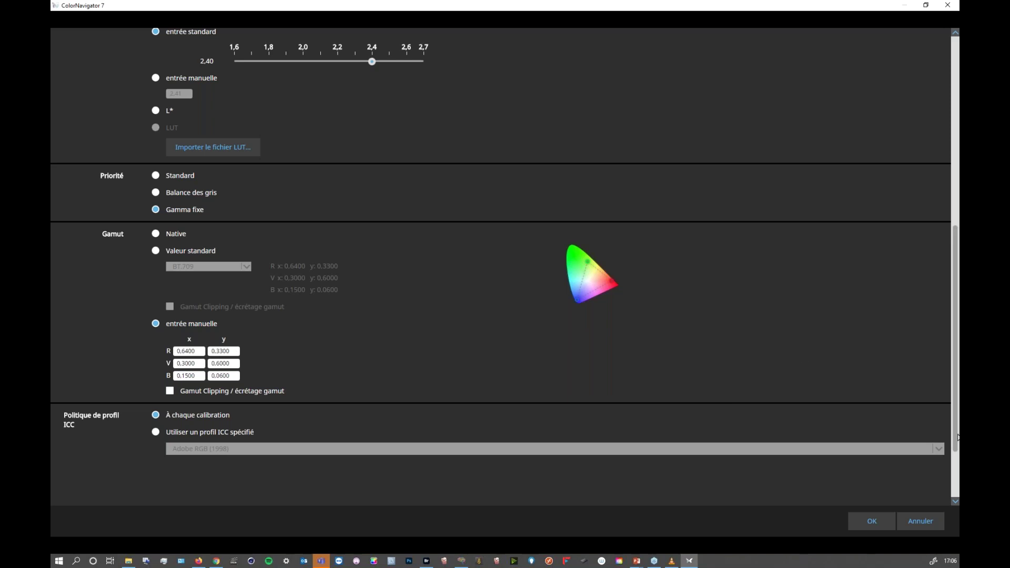
scroll(957, 438, down, 2)
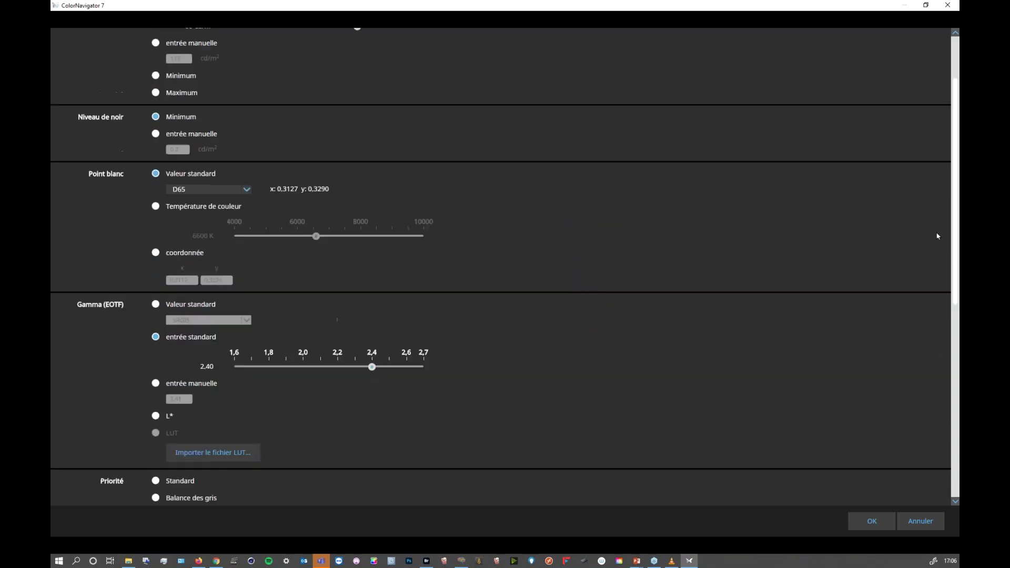
Apply the predefined BT.709 settings to the target and finish creating it under the proposed name
scroll(946, 341, up, 14)
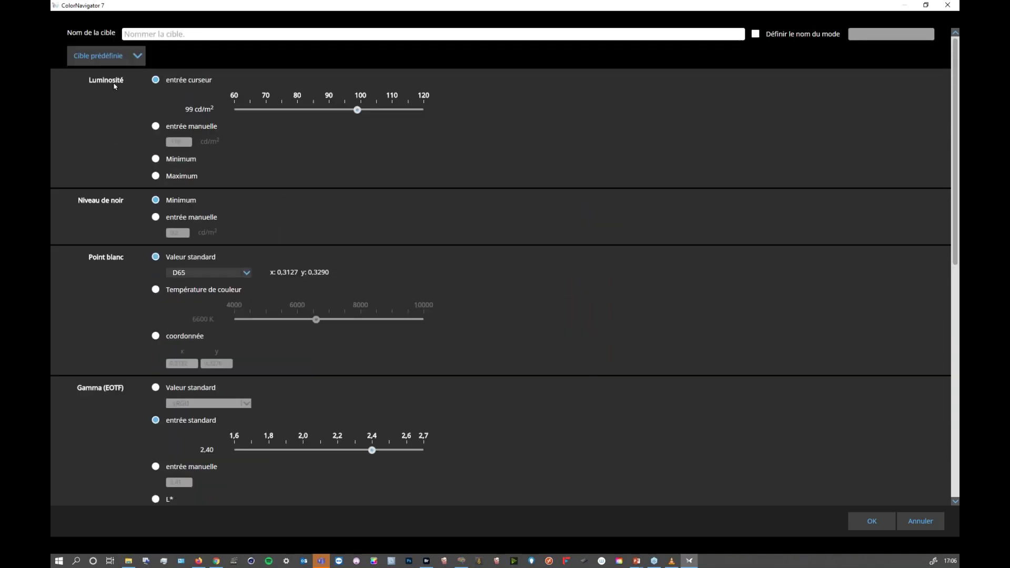
click(136, 56)
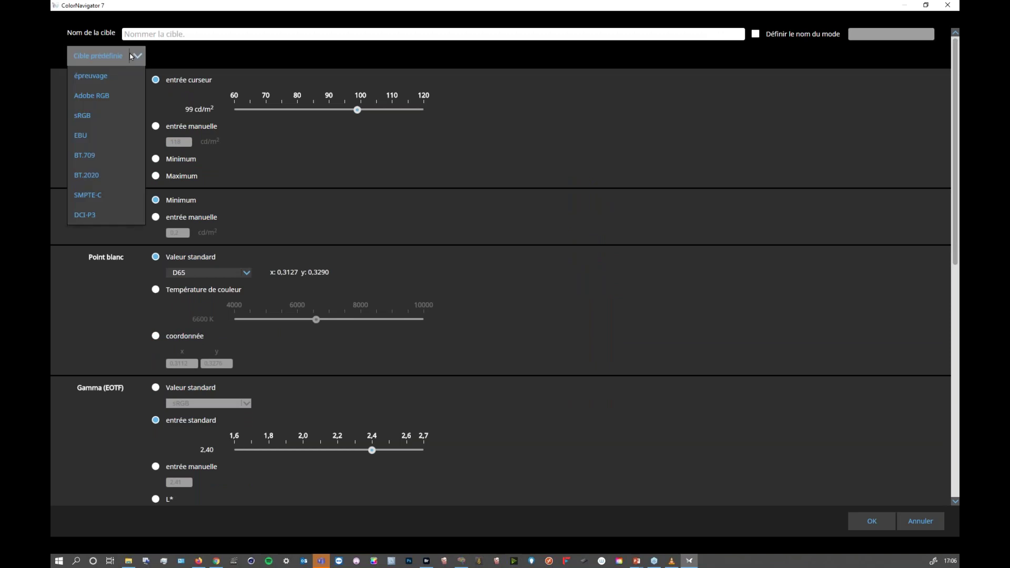
click(99, 157)
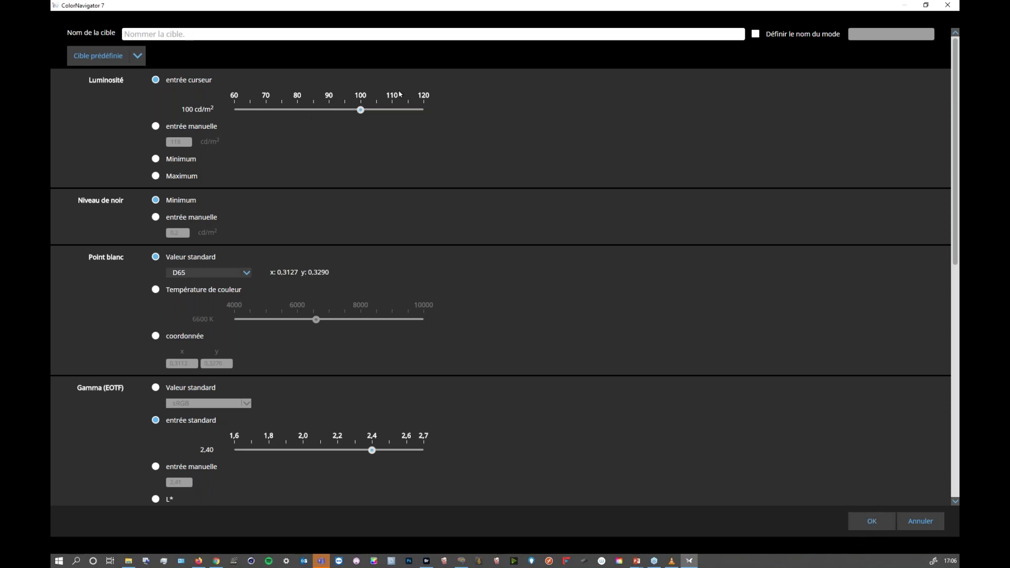
click(882, 524)
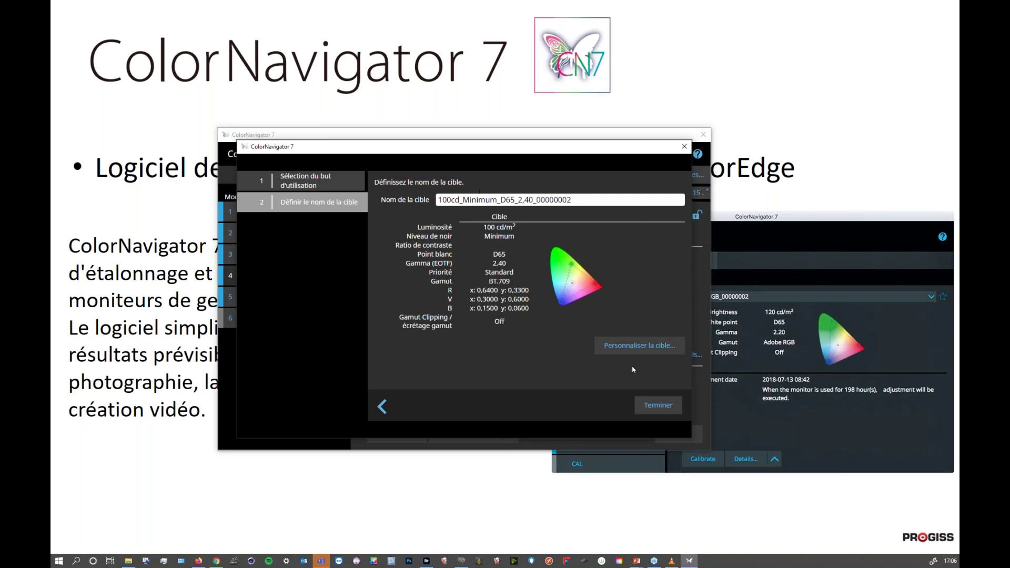
click(660, 401)
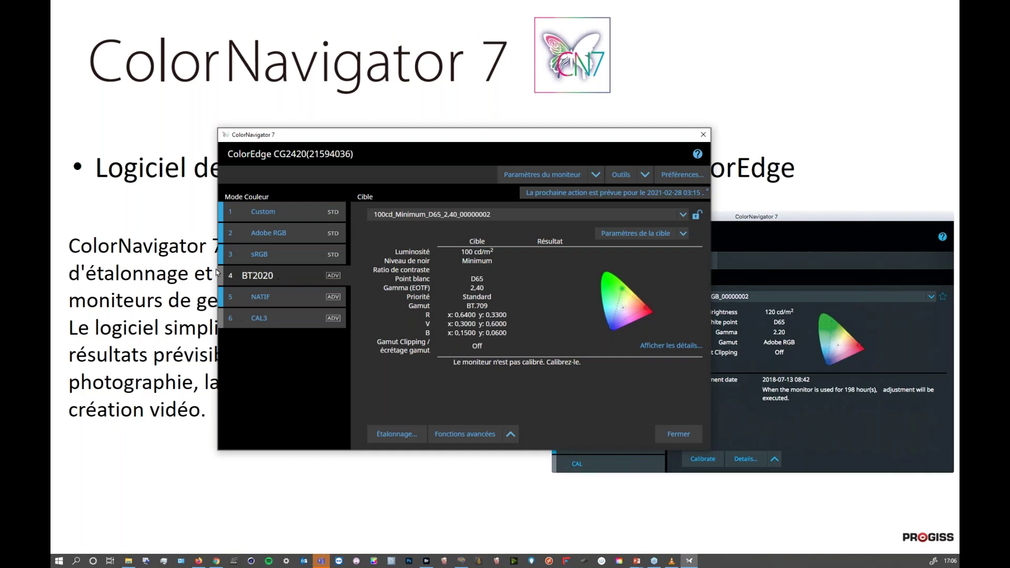
Browse the saved targets and assign BT2020 MAX to the BT2020 colour mode
click(451, 214)
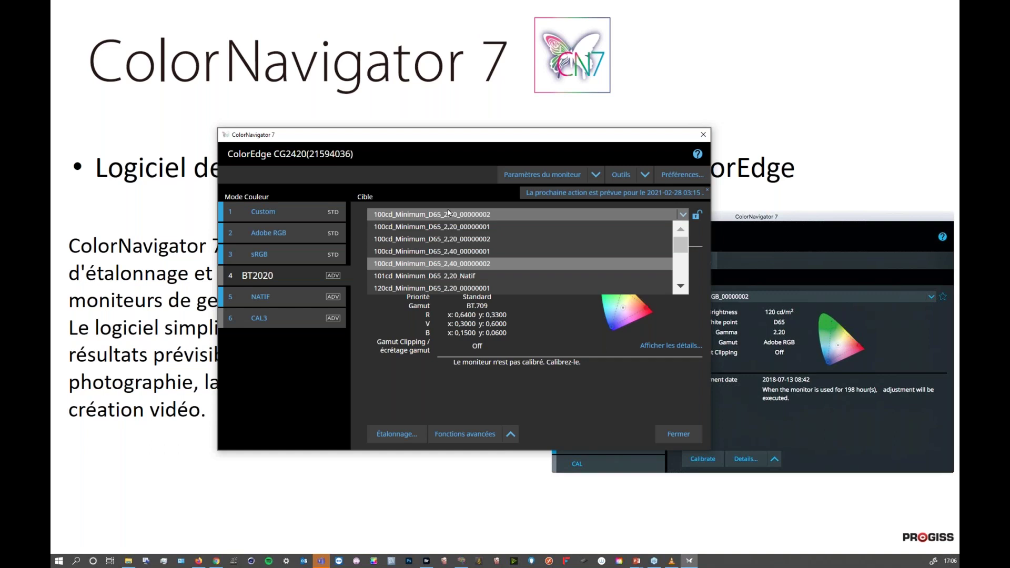
click(450, 263)
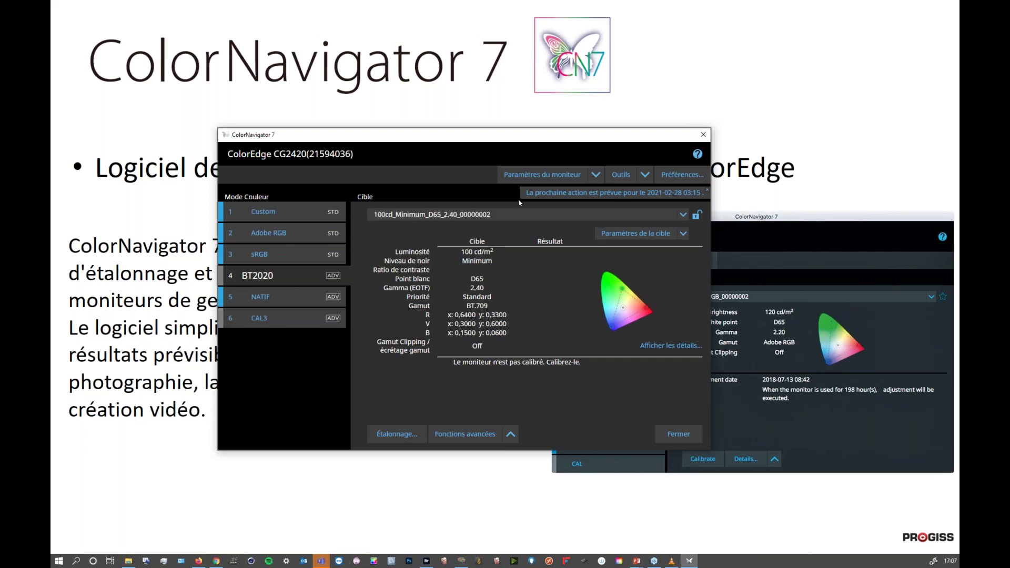
click(507, 217)
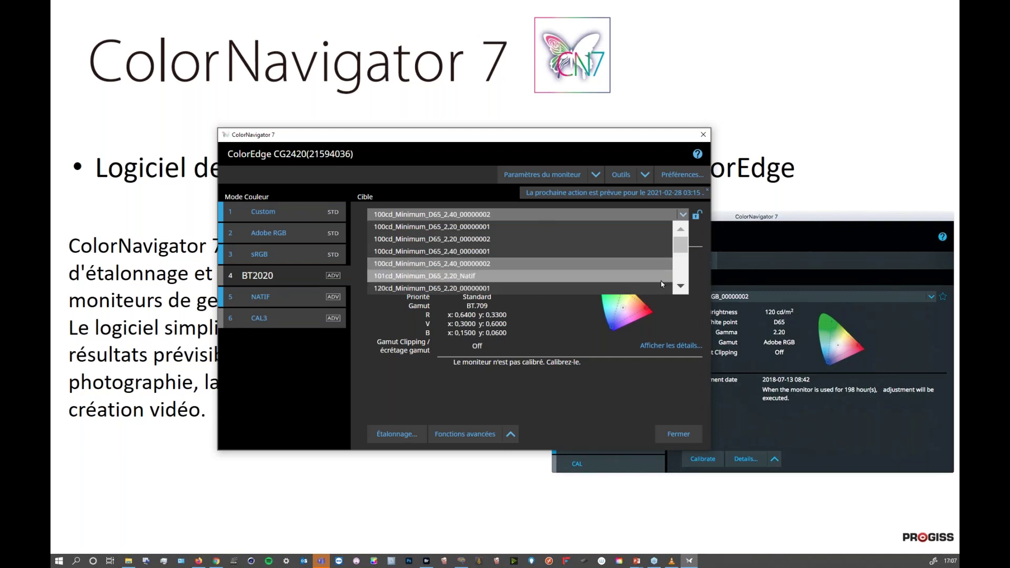
scroll(678, 268, down, 1)
scroll(677, 266, down, 1)
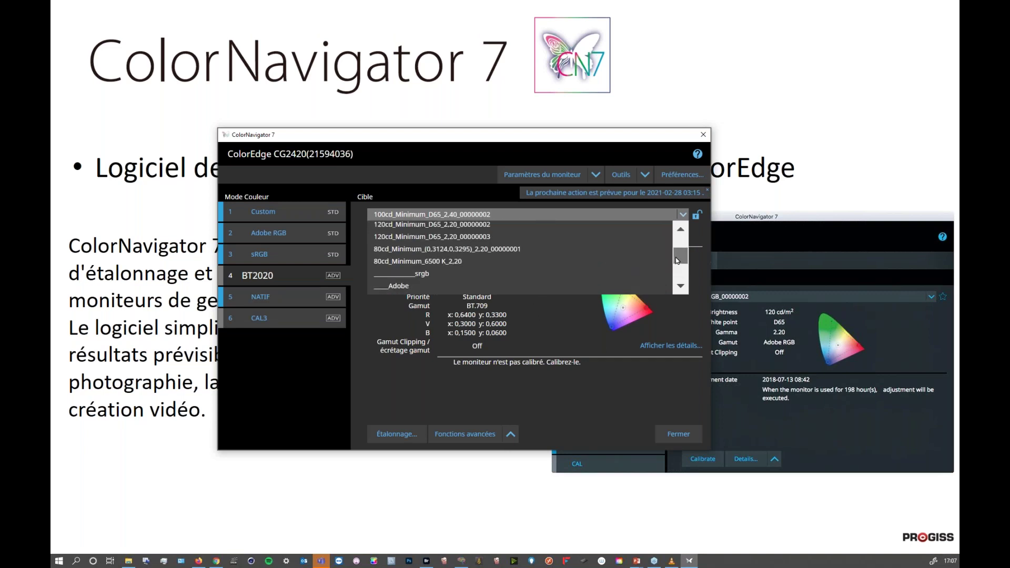
mouse_move(678, 261)
mouse_down()
mouse_move(683, 254)
mouse_move(671, 282)
mouse_move(679, 261)
mouse_up()
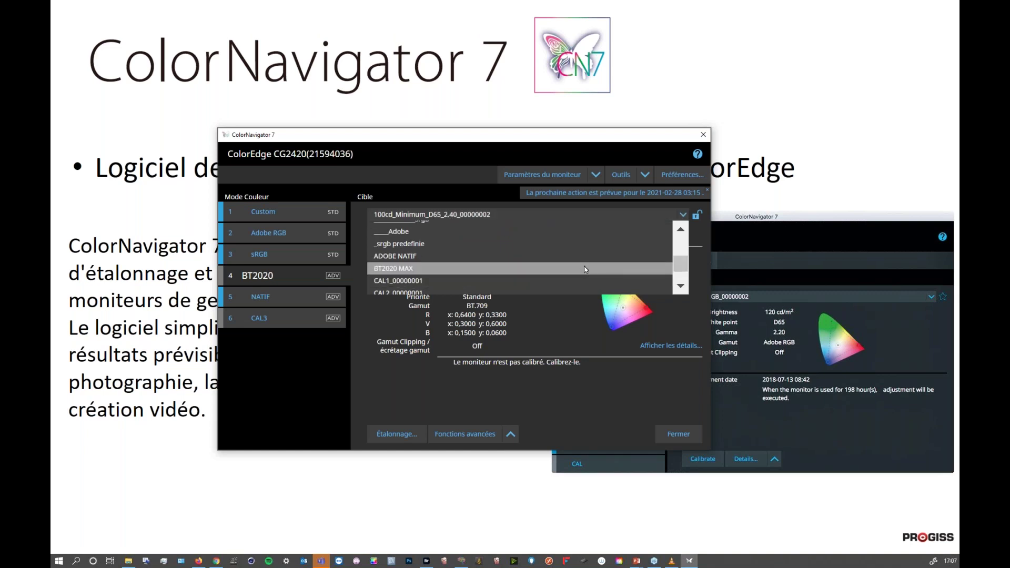
click(583, 266)
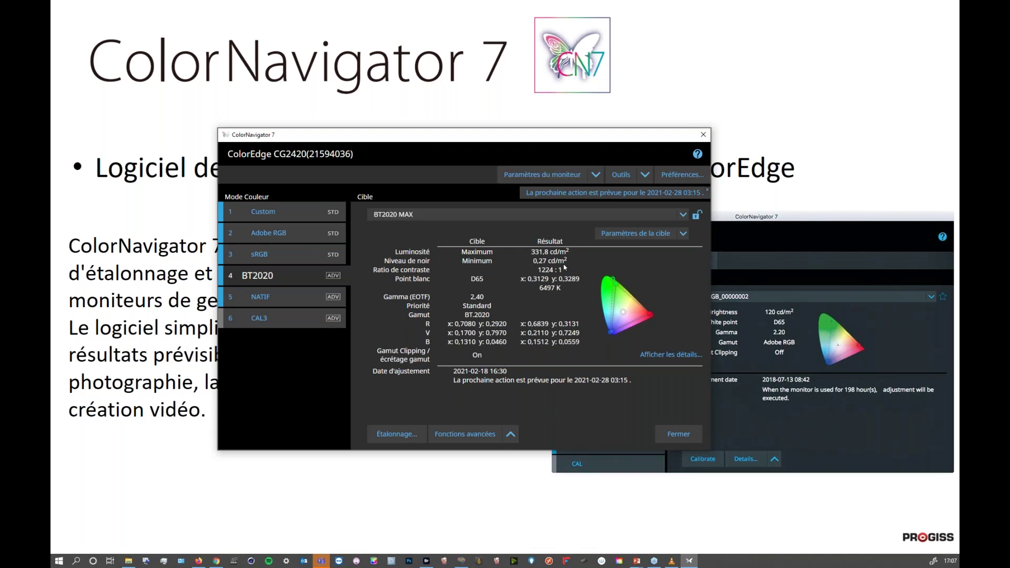
Open the advanced manual adjustment (Ajustement Manuel) for the BT2020 MAX target
click(511, 436)
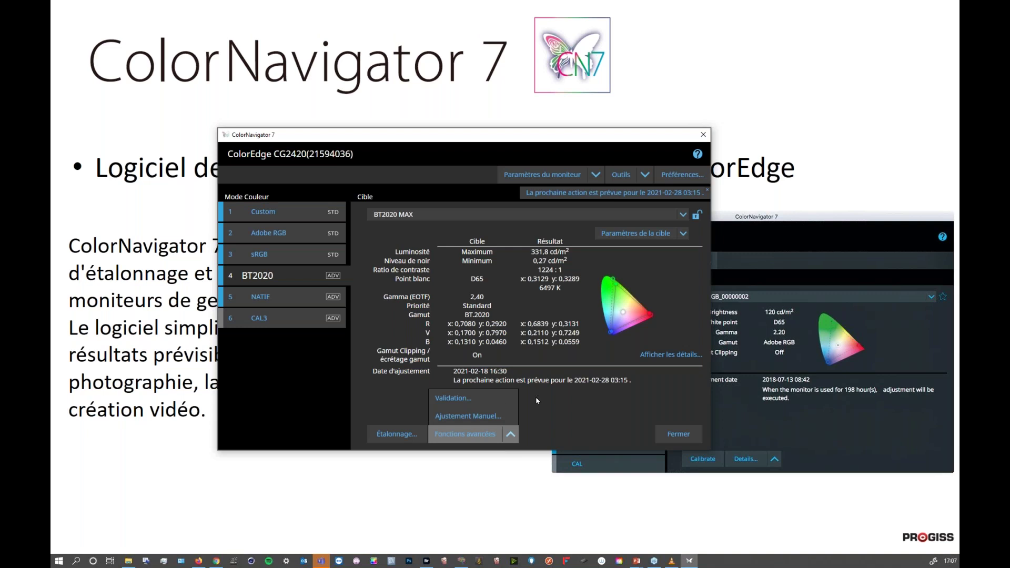
click(475, 418)
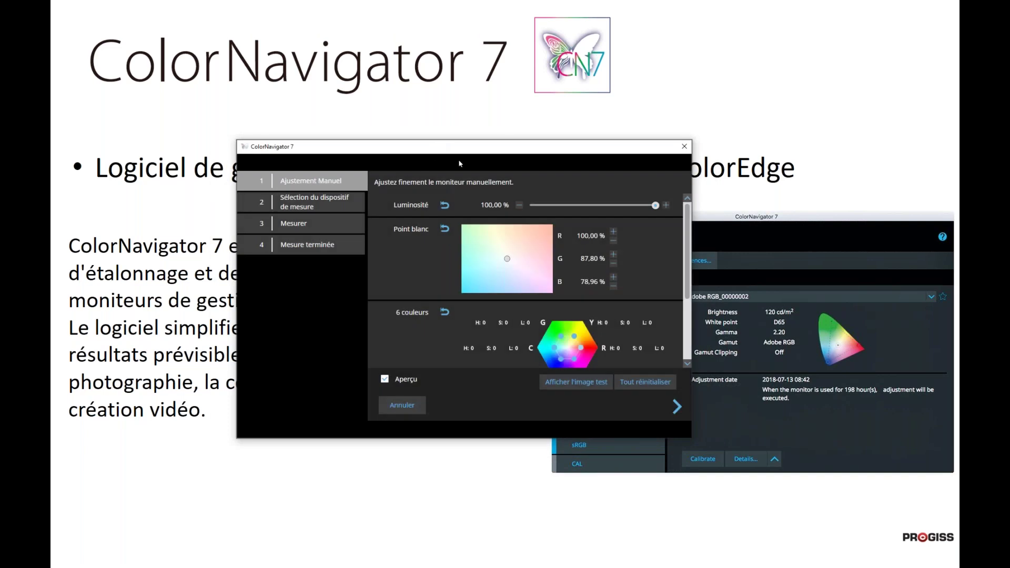